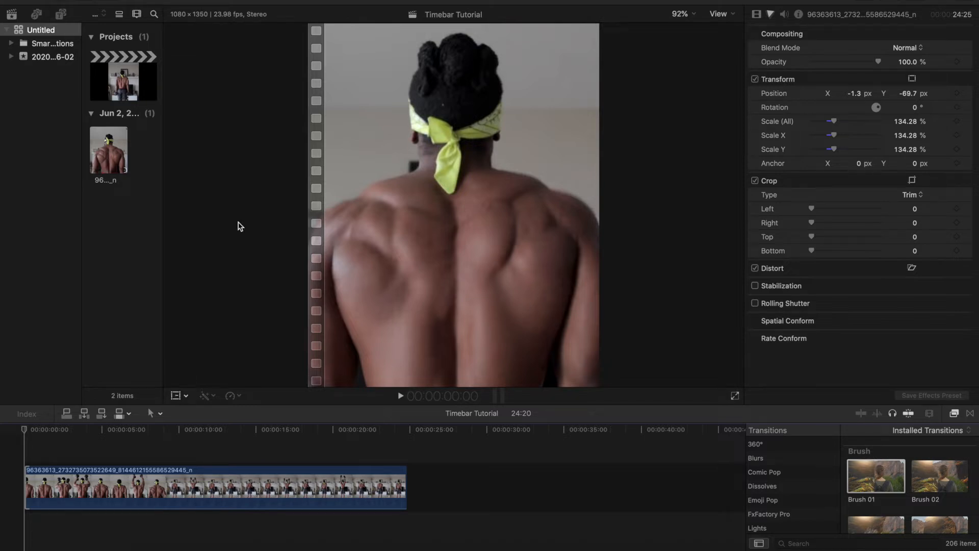
Step: Place a Custom solid generator above the video clip from the timeline start and extend it to the clip's end
left_click(51, 30)
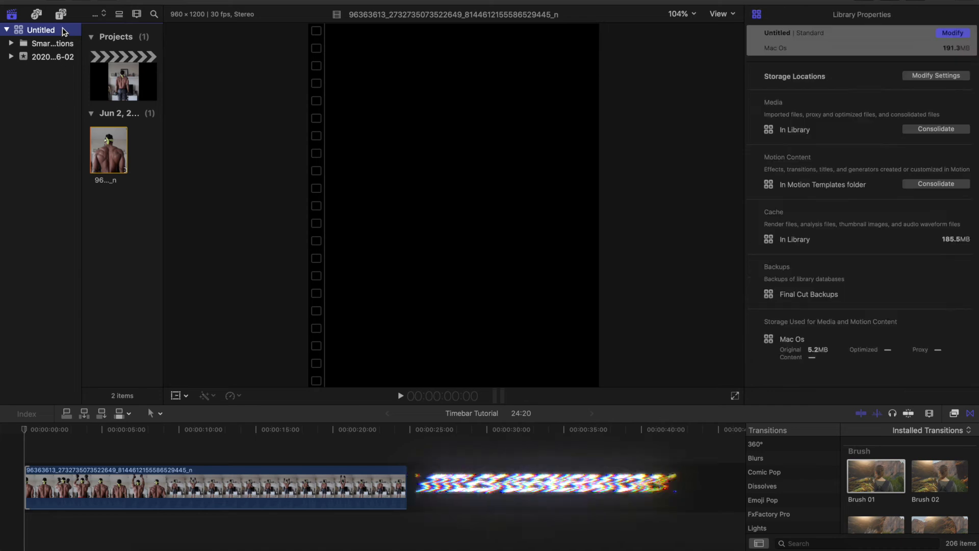
left_click(61, 15)
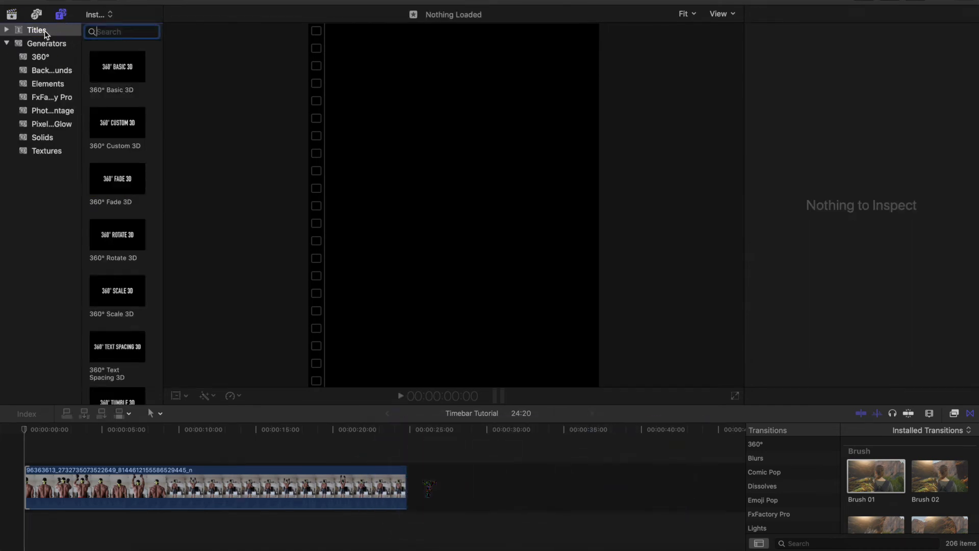
left_click(45, 45)
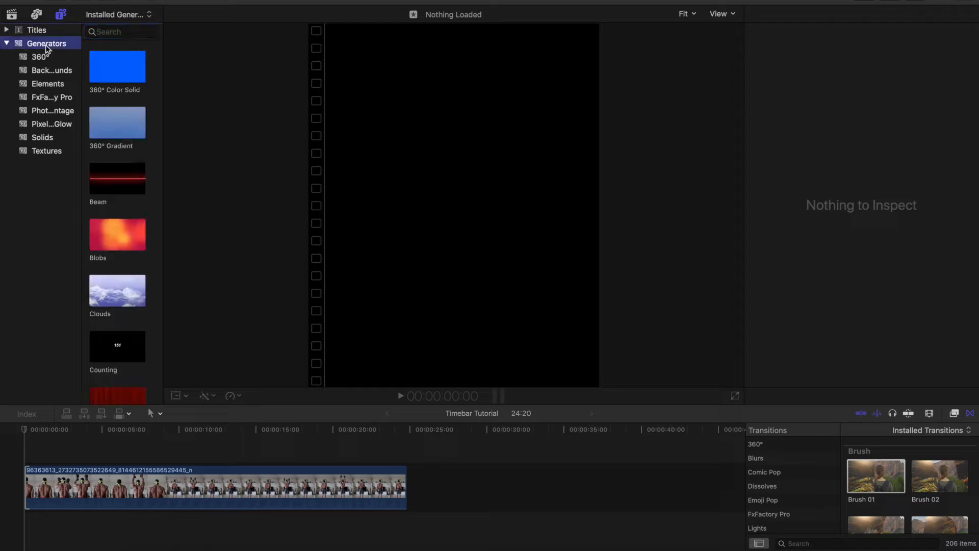
left_click(43, 138)
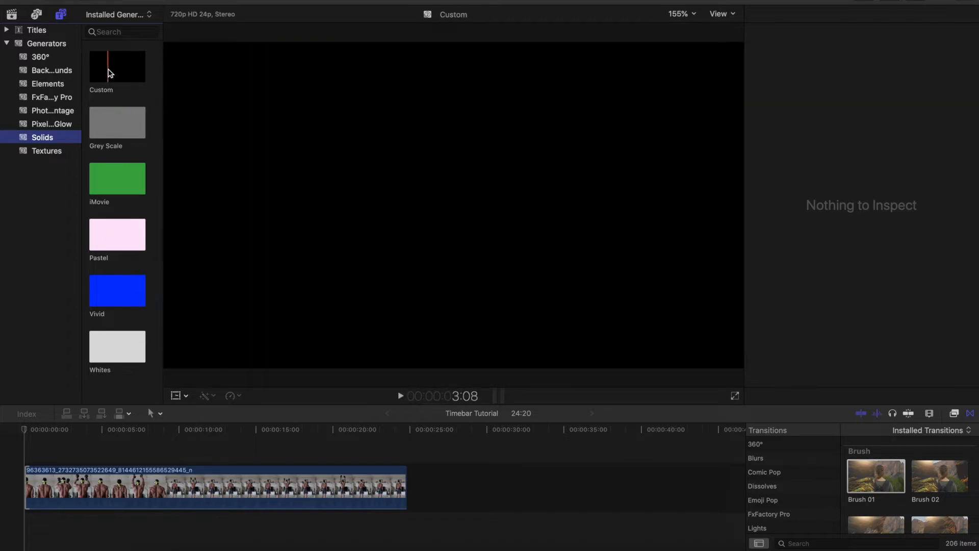
left_click(108, 71)
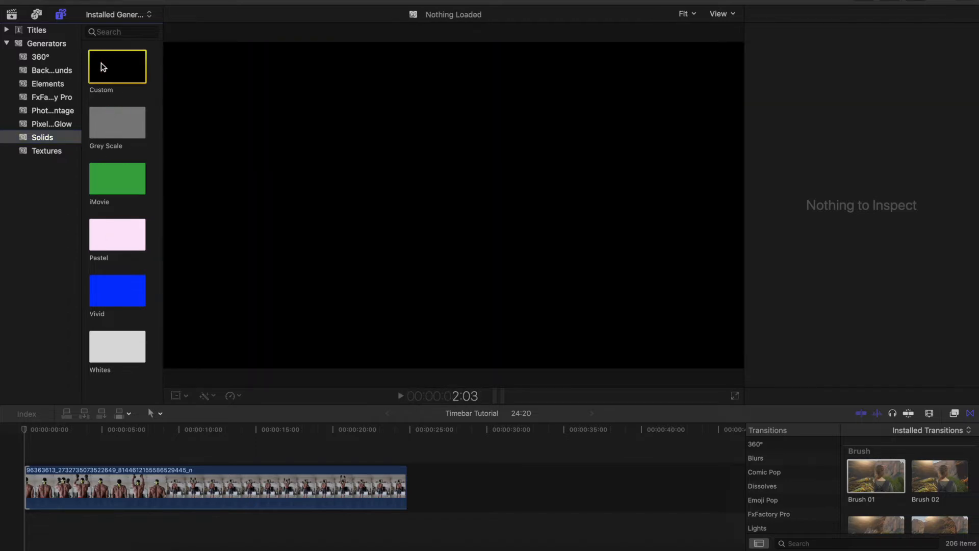
key("q")
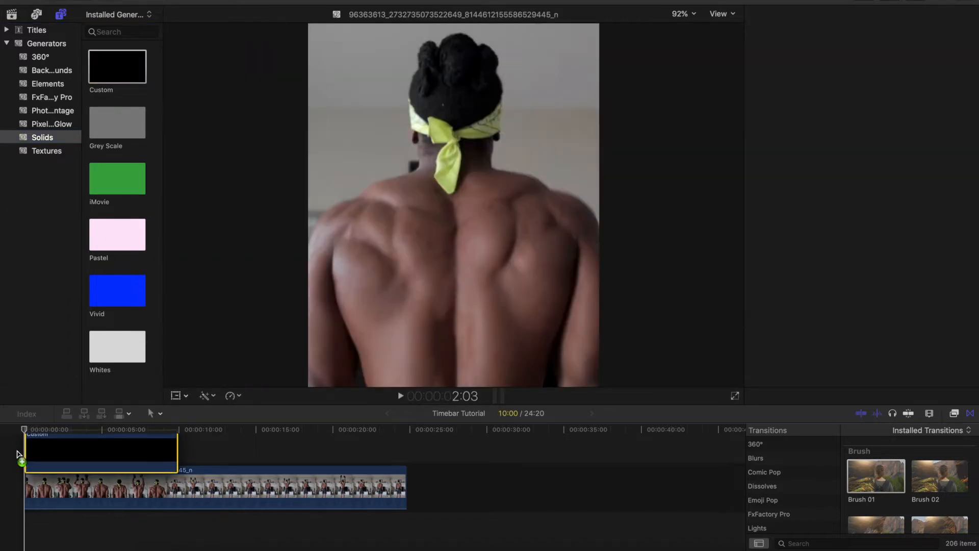
left_click_drag(178, 465, 400, 474)
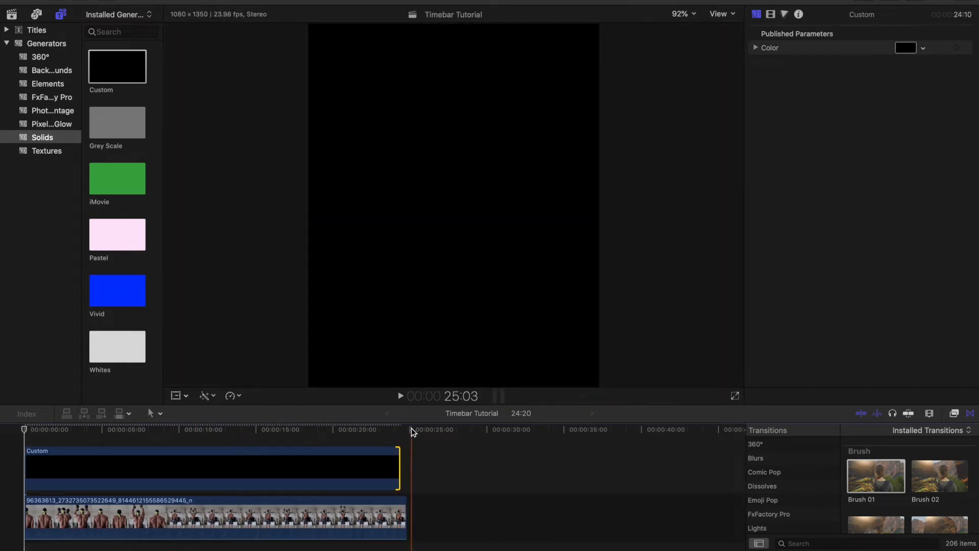
left_click_drag(399, 461, 407, 459)
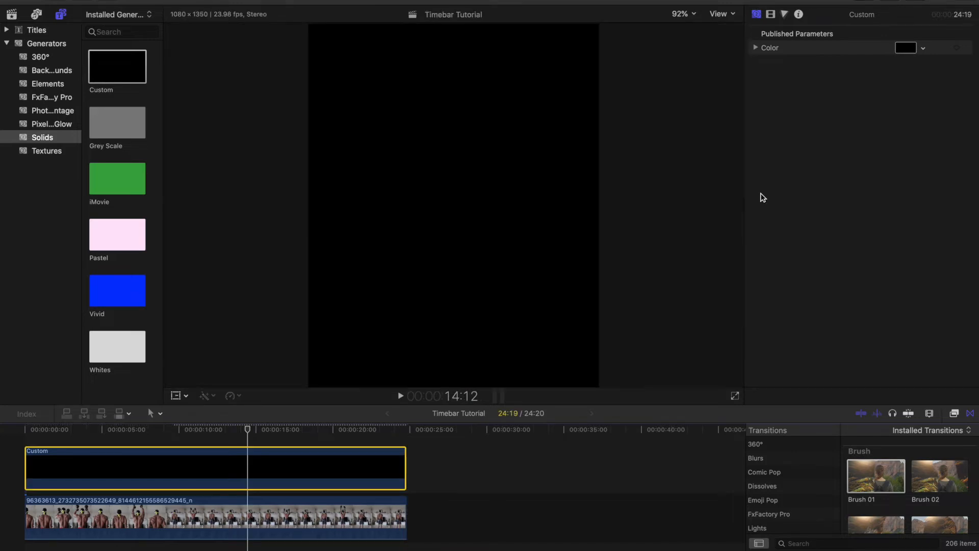
Step: Change the Custom solid's colour to Yellow from the Apple colour palette
left_click(908, 49)
scroll(47, 492, "down", 1)
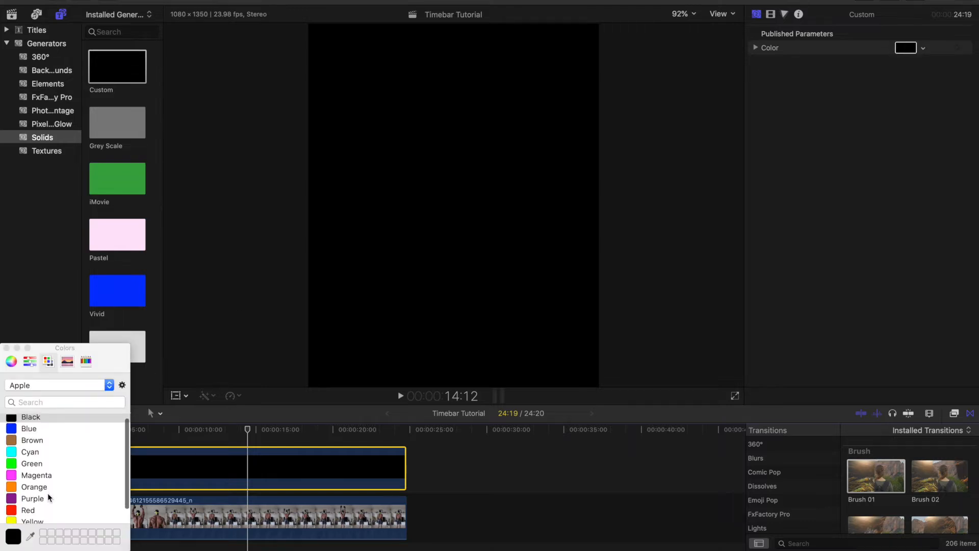
left_click(38, 518)
left_click(6, 347)
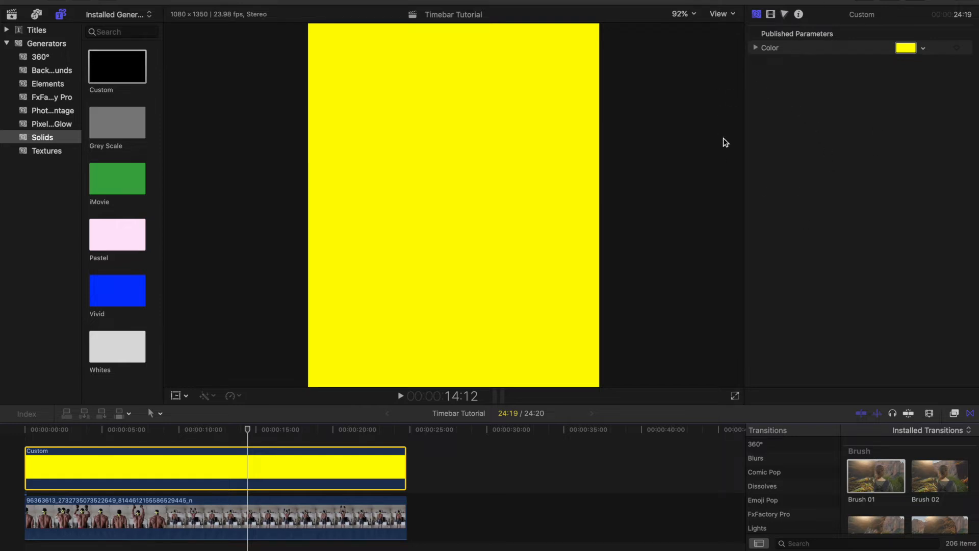
left_click(301, 0)
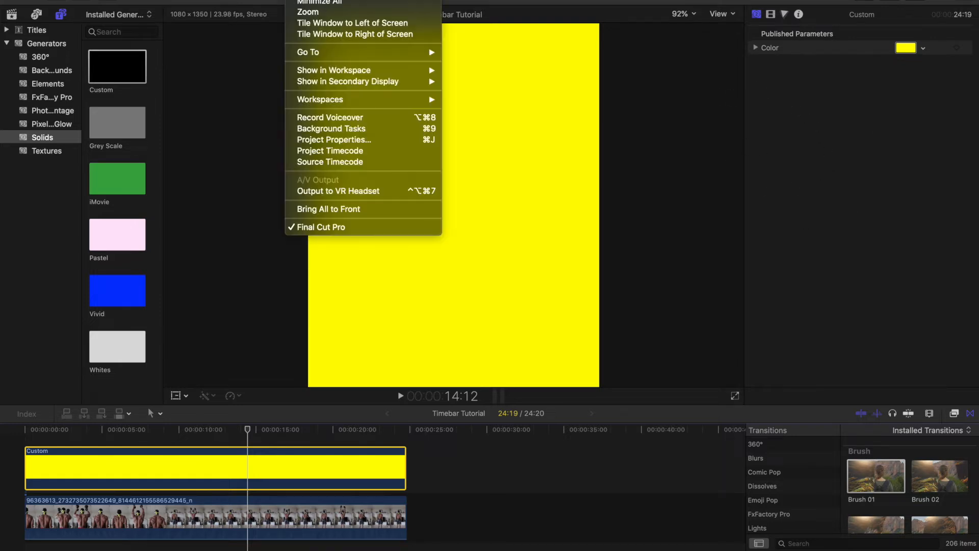
mouse_move(44, 0)
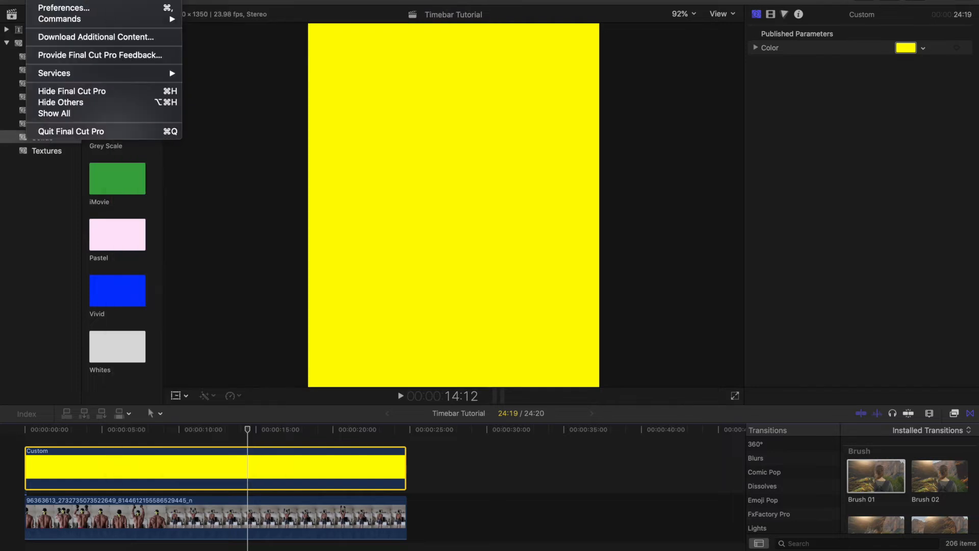
mouse_move(301, 0)
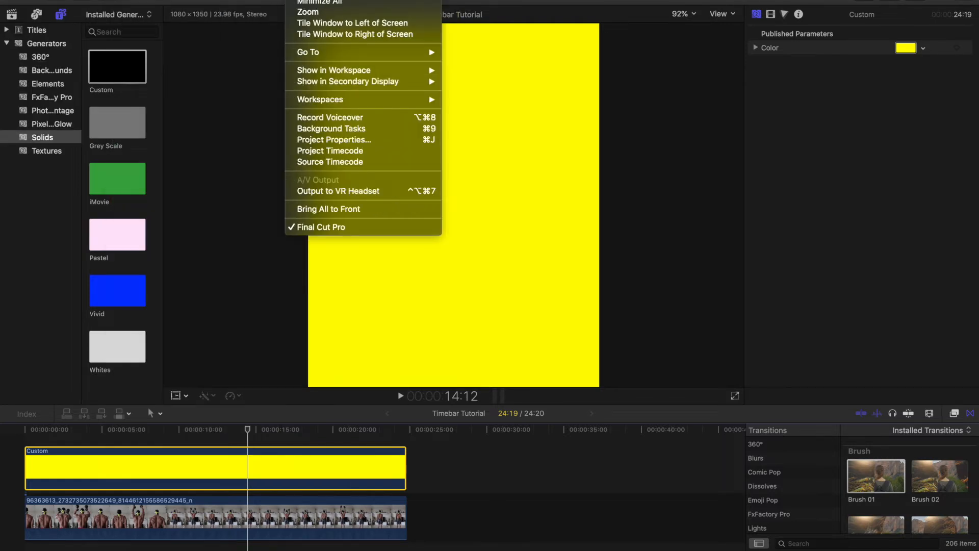
mouse_move(420, 67)
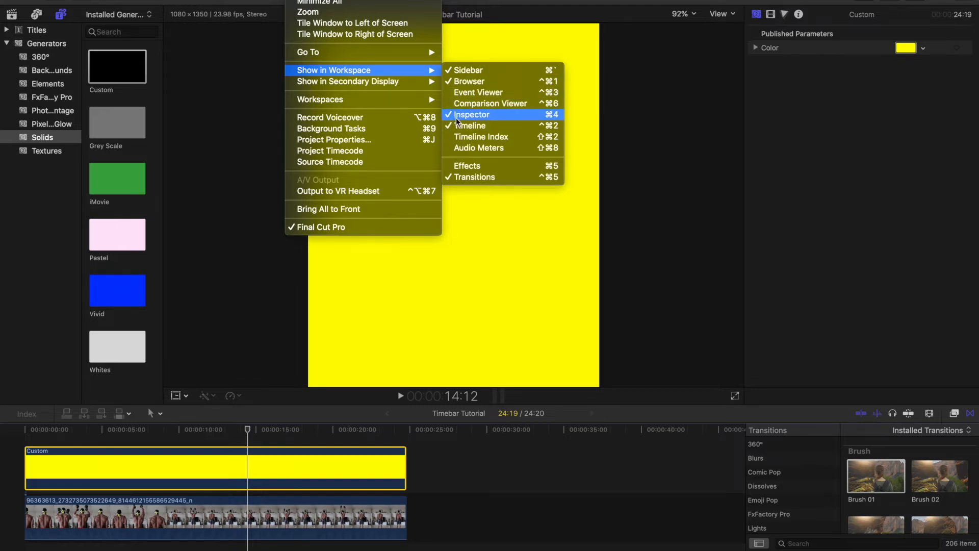
key("Escape")
key("Escape")
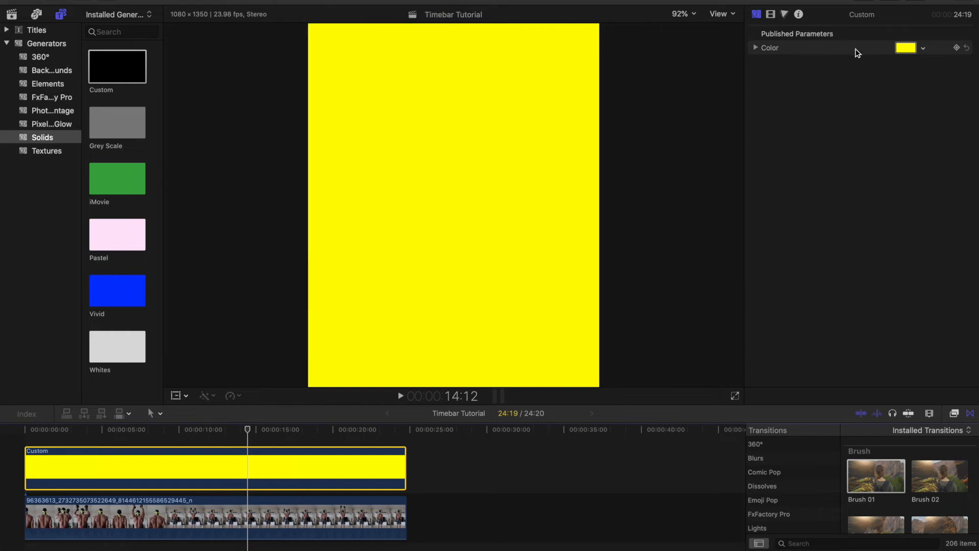
Step: Crop the yellow solid's top edge by 1276 px and duplicate the cropped solid onto a layer above
left_click(771, 15)
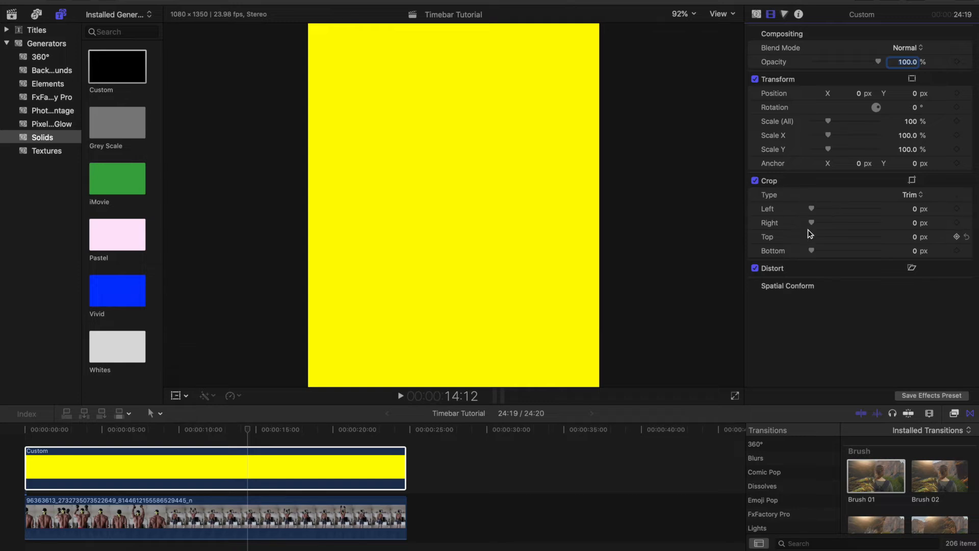
left_click_drag(812, 236, 877, 238)
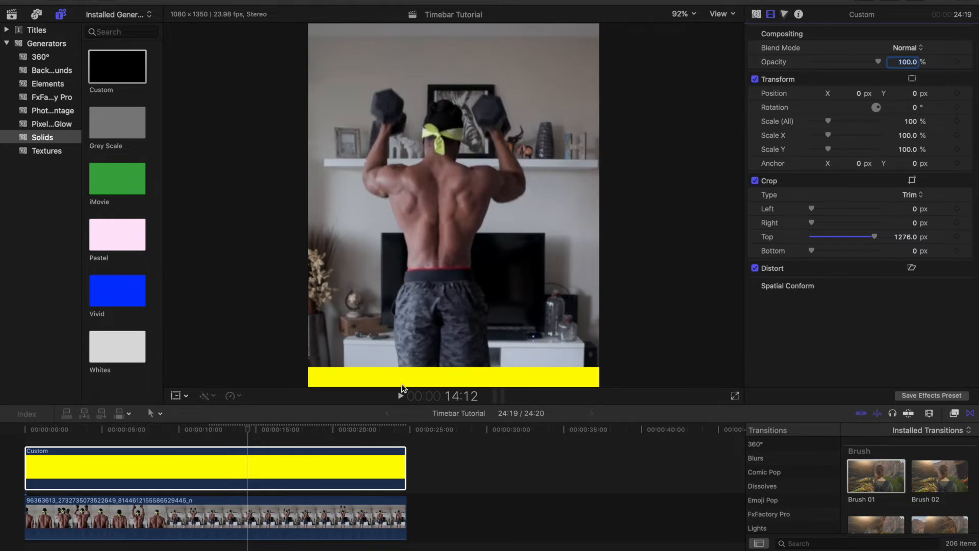
left_click(327, 486)
scroll(328, 486, "up", 1)
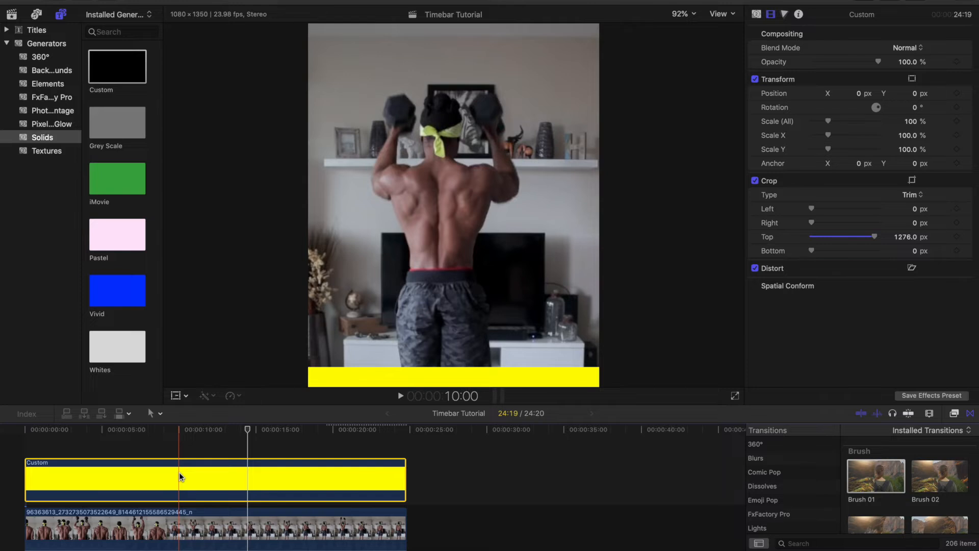
left_click_drag(144, 470, 143, 445)
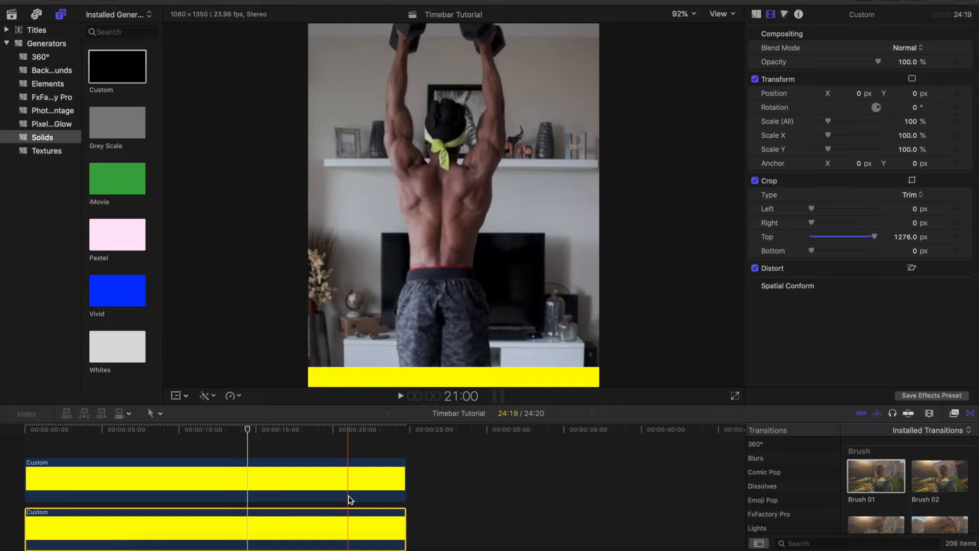
Step: Recolour one copy of the cropped solid grey and stack the yellow copy above it
left_click(201, 462)
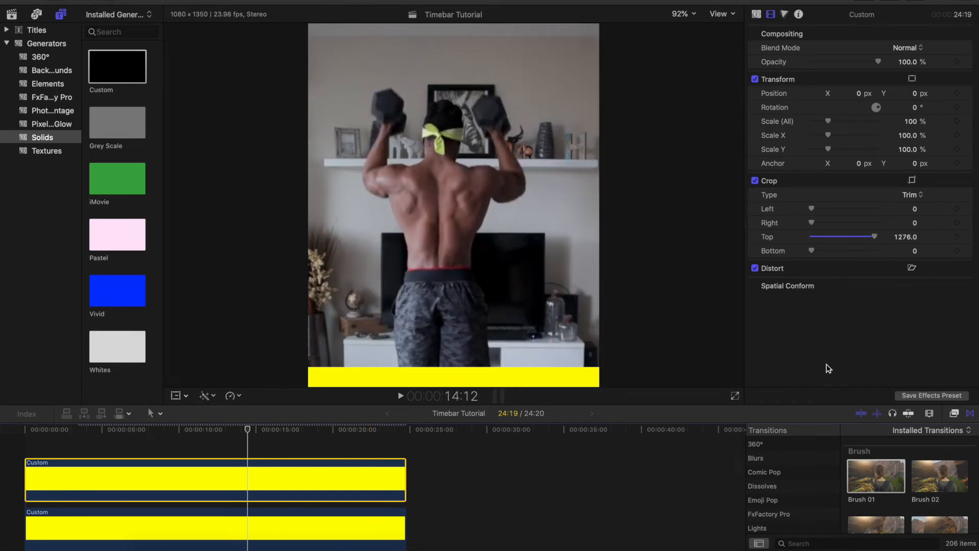
key("ctrl+Tab")
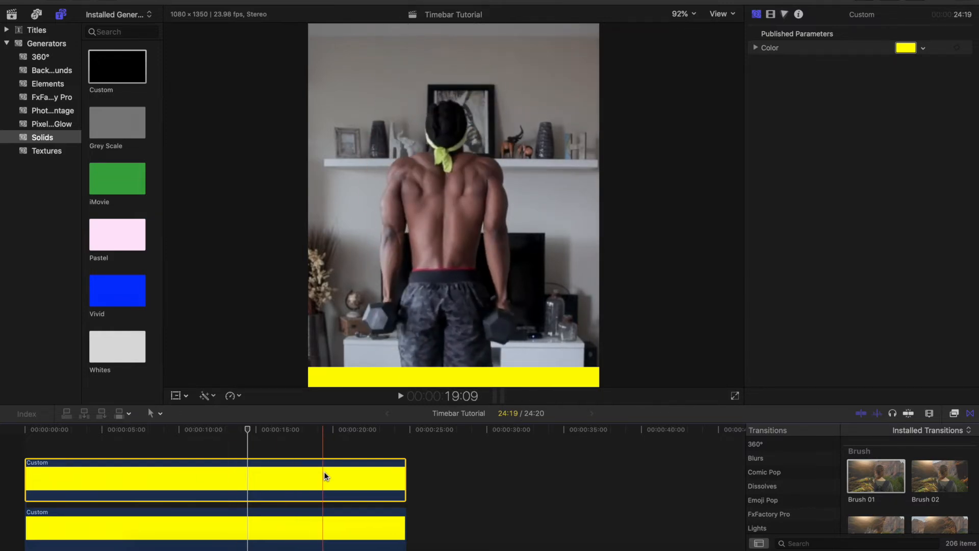
left_click(922, 48)
left_click_drag(885, 102, 878, 176)
left_click_drag(276, 520, 286, 476)
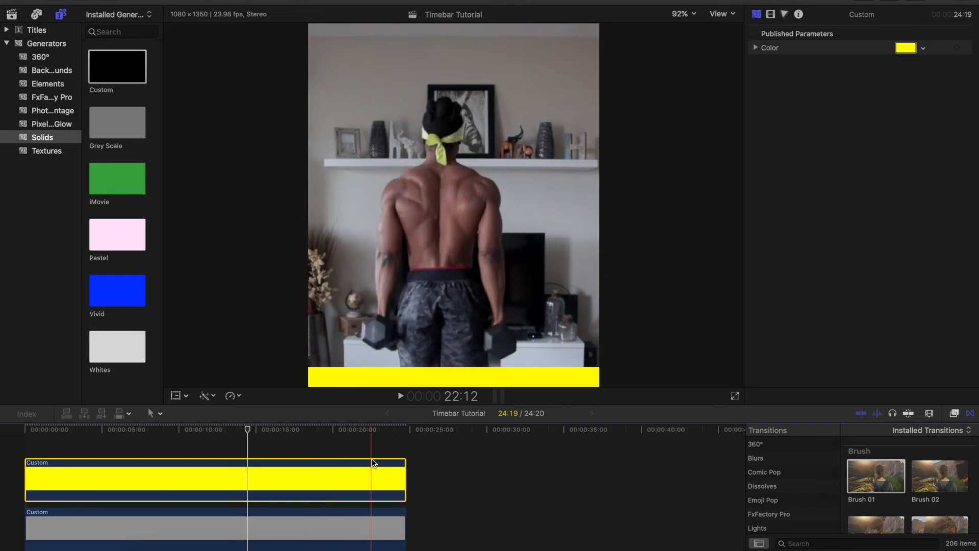
Step: Add a Position keyframe to the upper yellow solid at the very start of the timeline
left_click(406, 433)
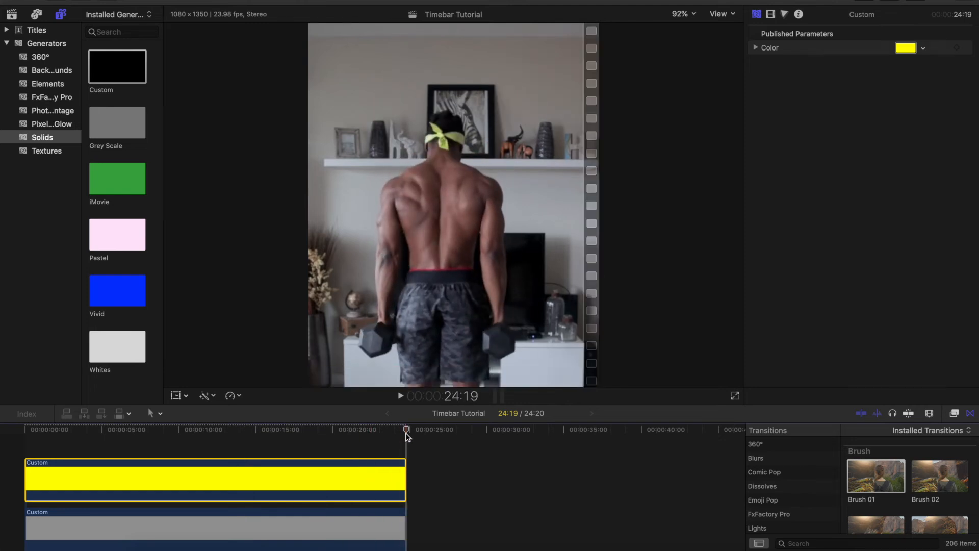
left_click(39, 448)
left_click_drag(40, 448, 12, 451)
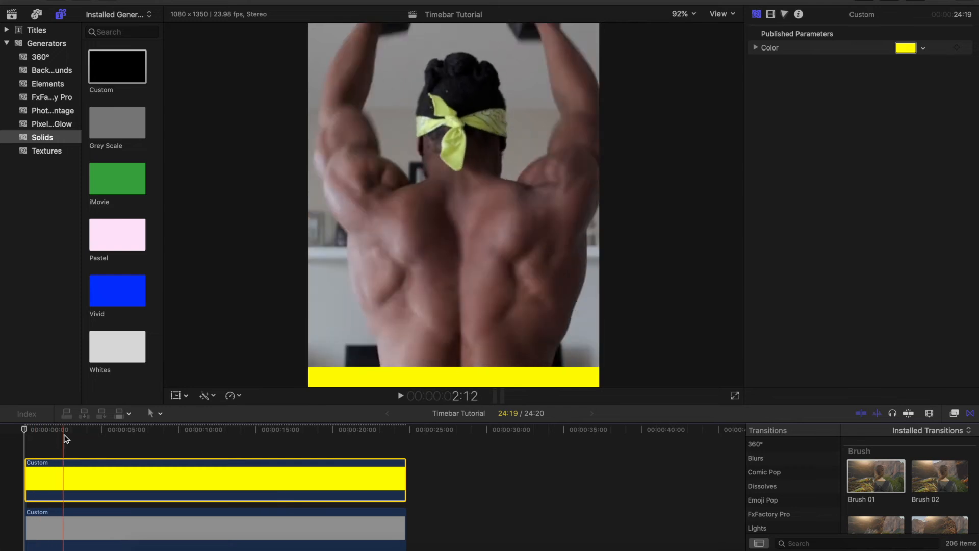
left_click(770, 15)
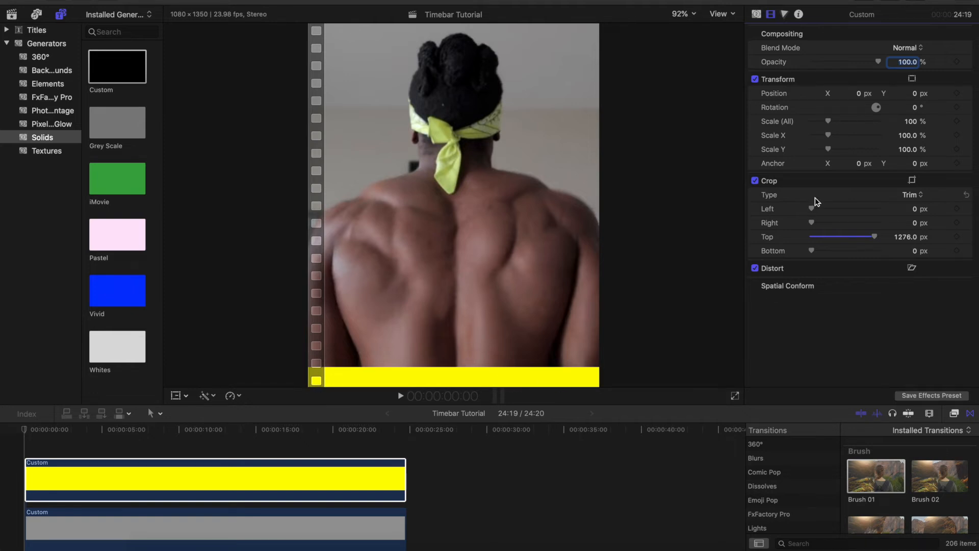
left_click(664, 191)
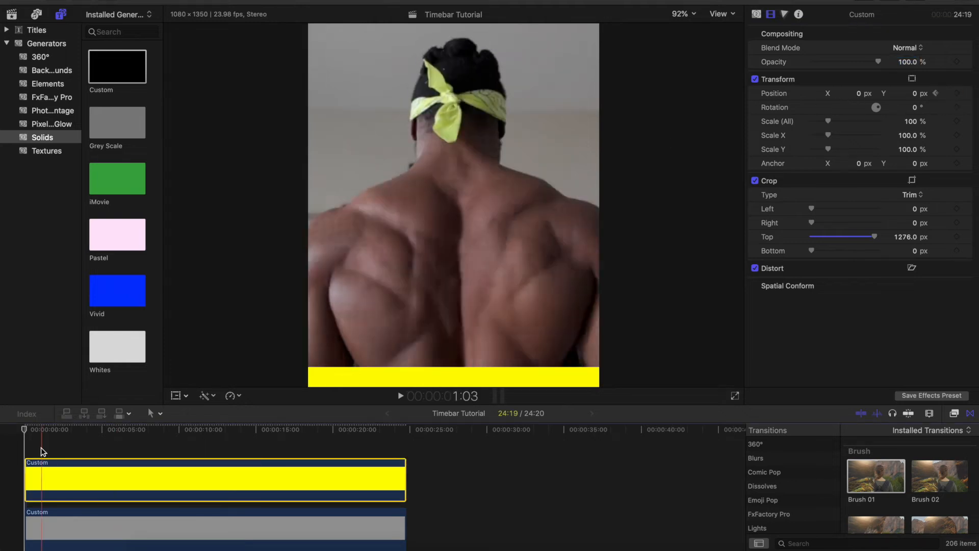
Step: Add a second Position keyframe to the yellow solid near its end, at about 24:17
left_click(165, 429)
left_click(405, 450)
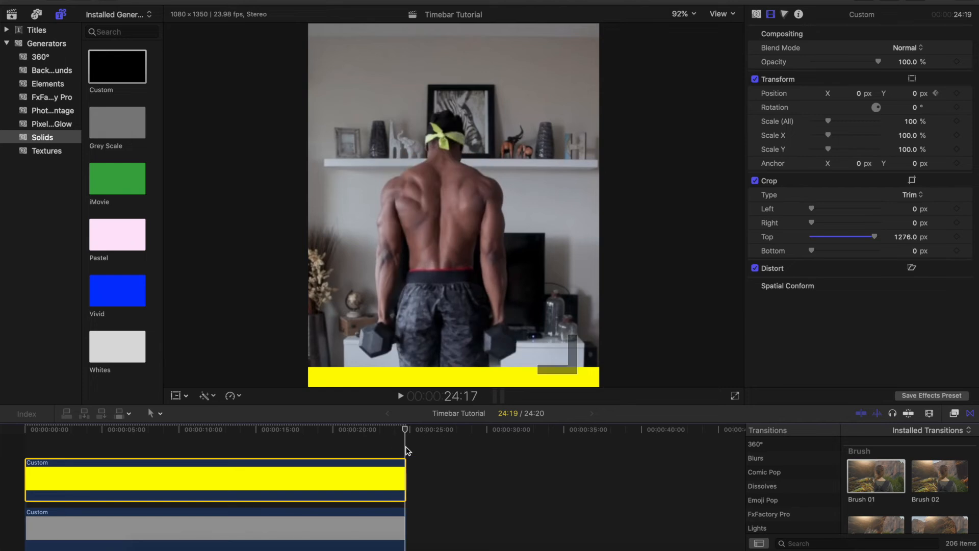
left_click(957, 96)
Step: Shift the yellow bar horizontally out of the frame at 24:15, bringing its Position X to about -1074 px
key("Left")
key("Left")
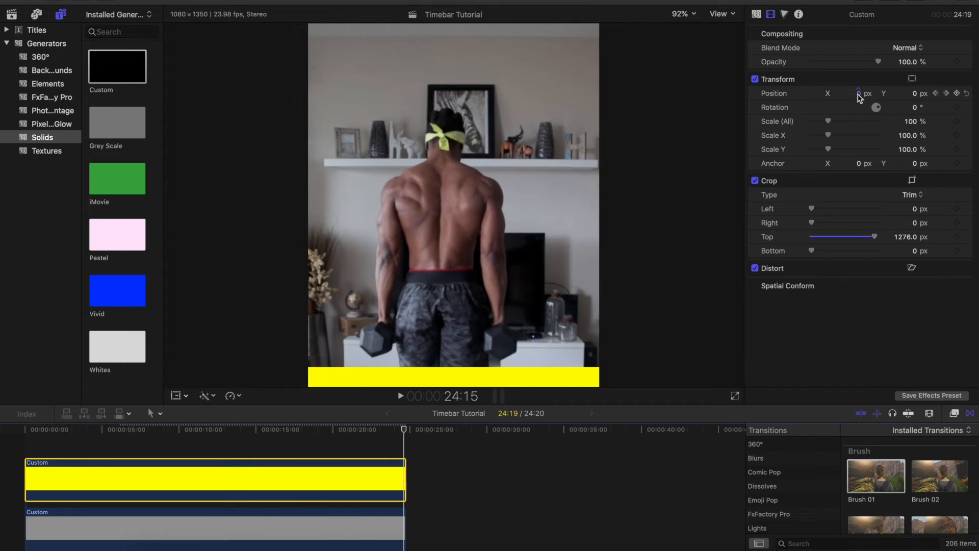
mouse_move(858, 93)
left_mouse_down()
mouse_move(871, 94)
mouse_move(836, 93)
mouse_move(858, 94)
left_mouse_up()
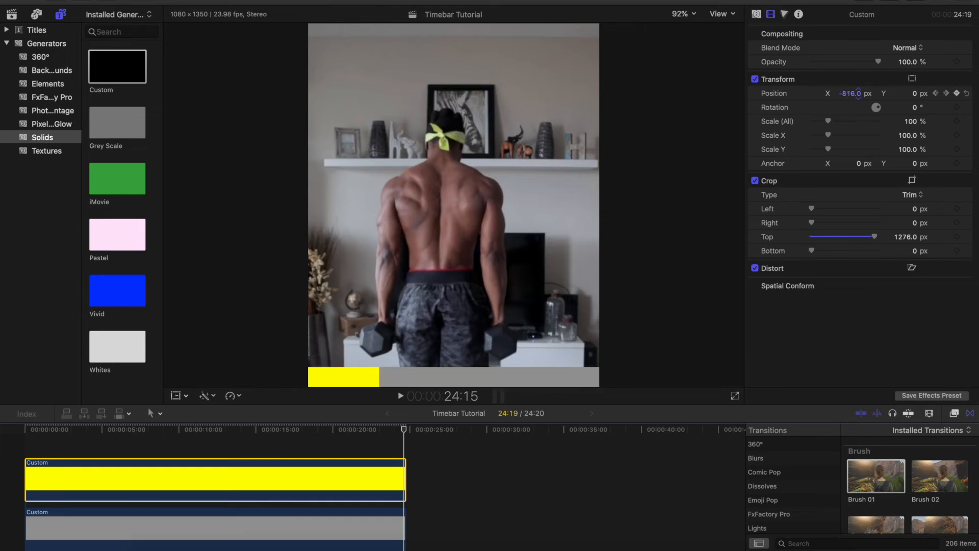
left_click_drag(858, 94, 859, 94)
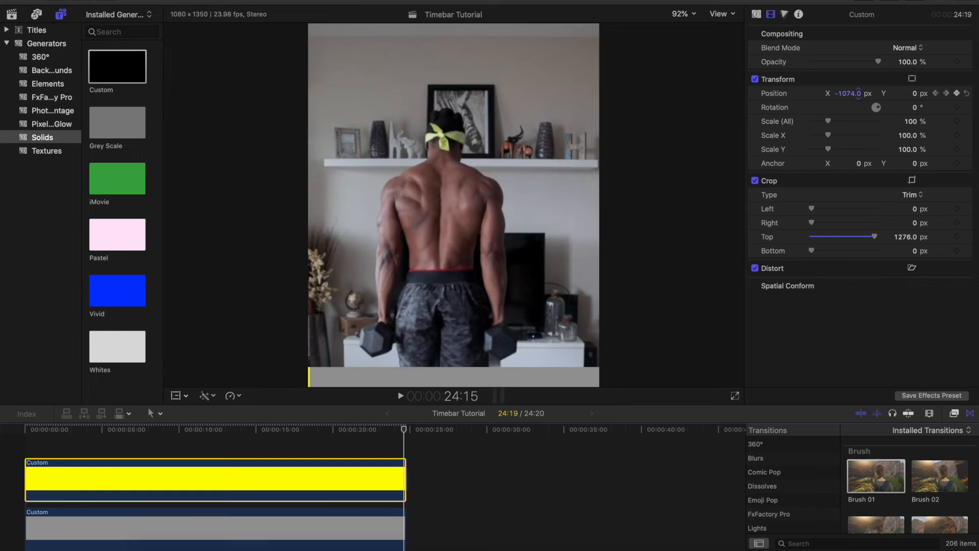
left_click_drag(859, 94, 859, 94)
Step: Play the timeline from the start to check the shrinking yellow bar over the grey one
left_click(13, 453)
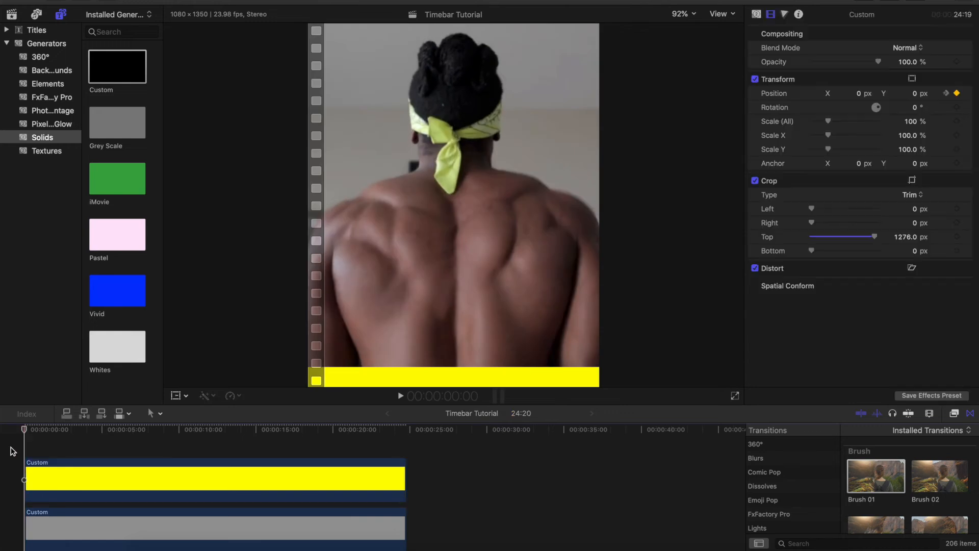
key("space")
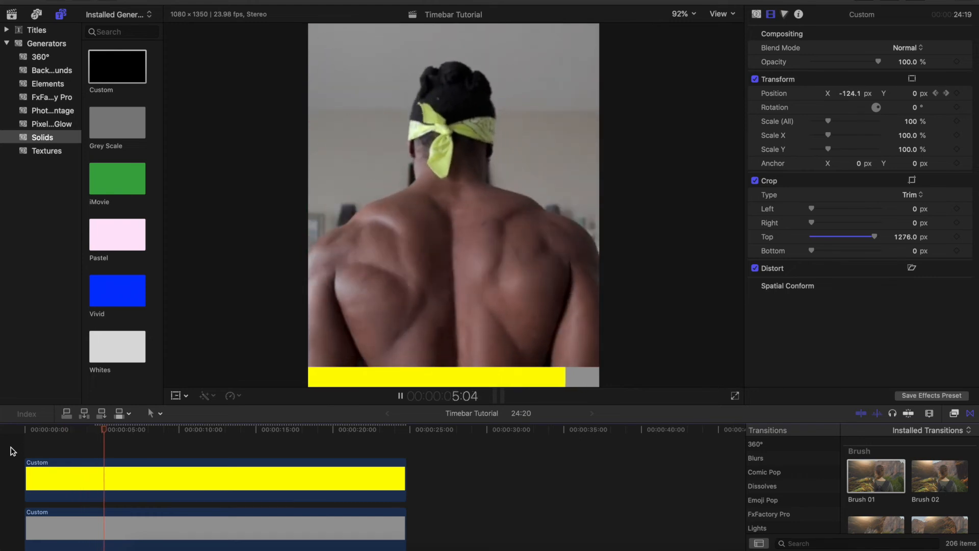
key("space")
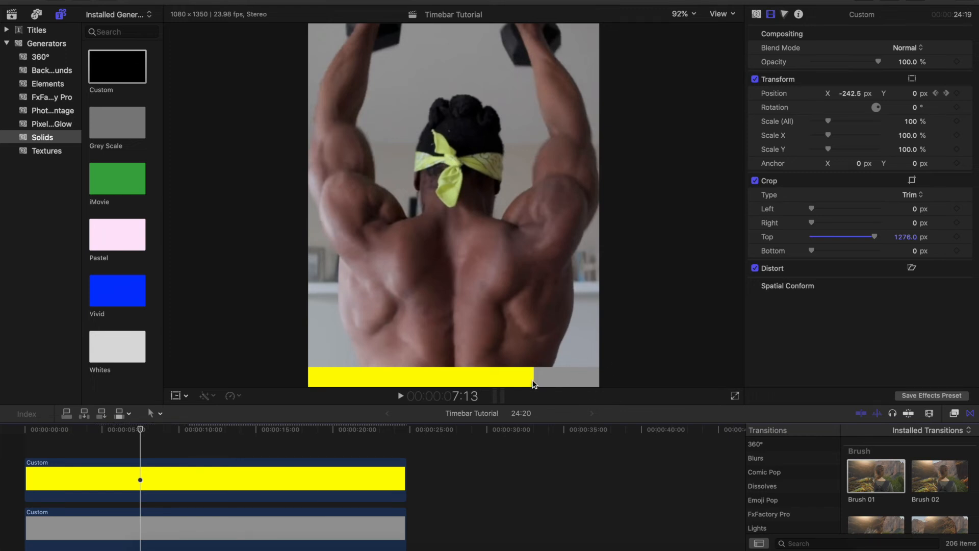
Step: Disable the grey solid and thin the yellow bar by setting its top crop to 1329 px
left_click(334, 524)
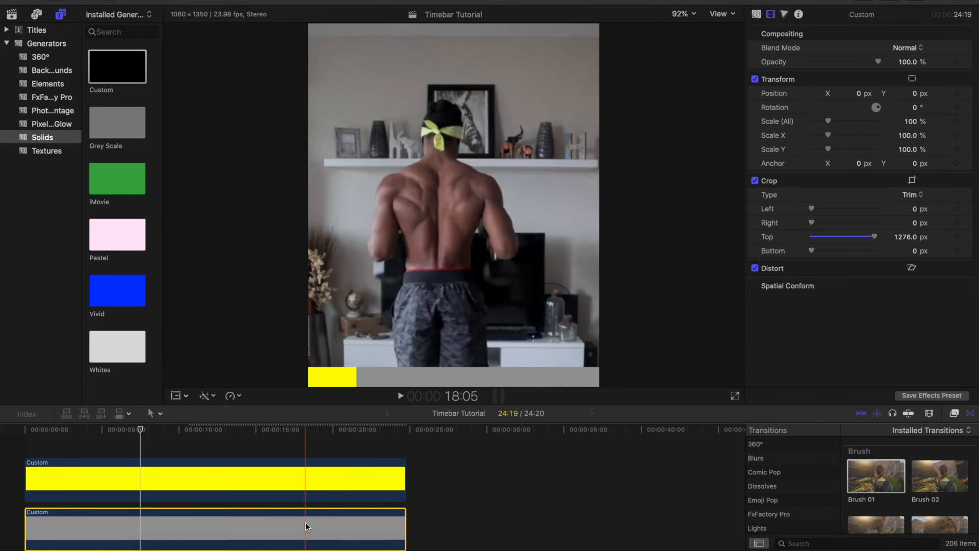
key("v")
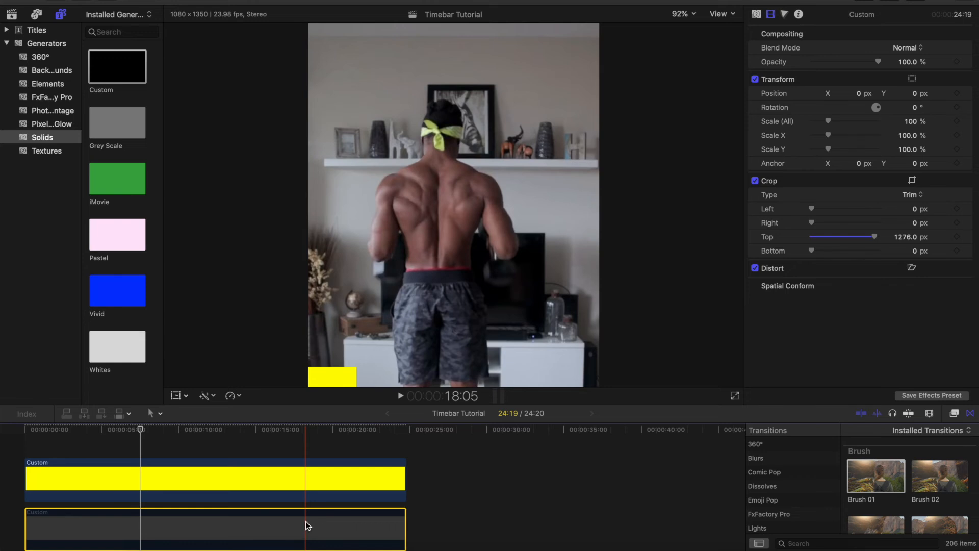
left_click(319, 461)
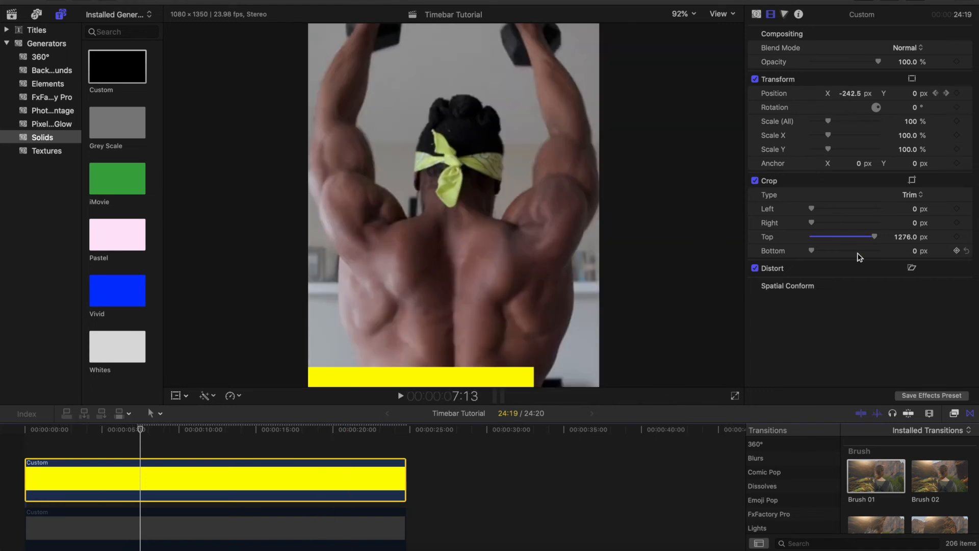
left_click_drag(874, 236, 878, 236)
Step: Play back the opening seconds of the timeline to review the thinner yellow time bar
key("space")
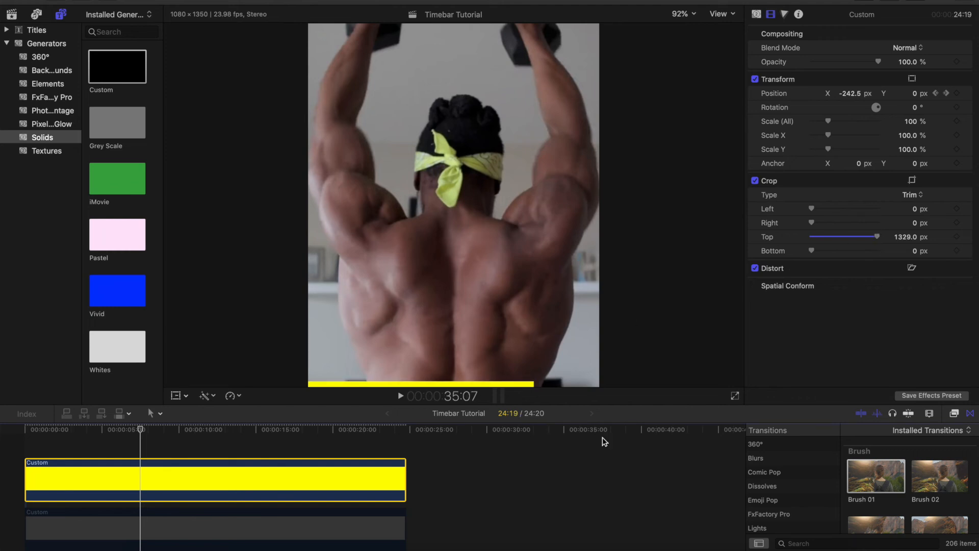
key("Home")
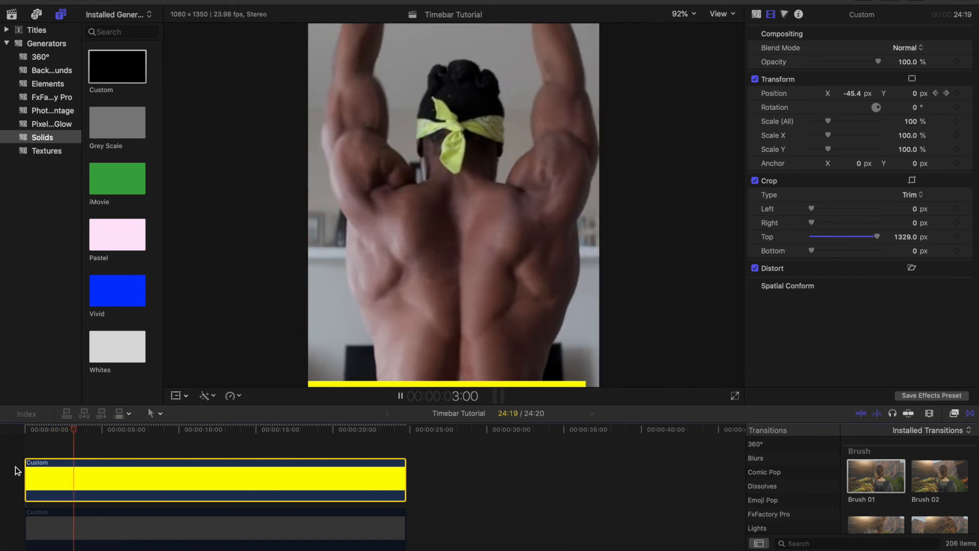
key("space")
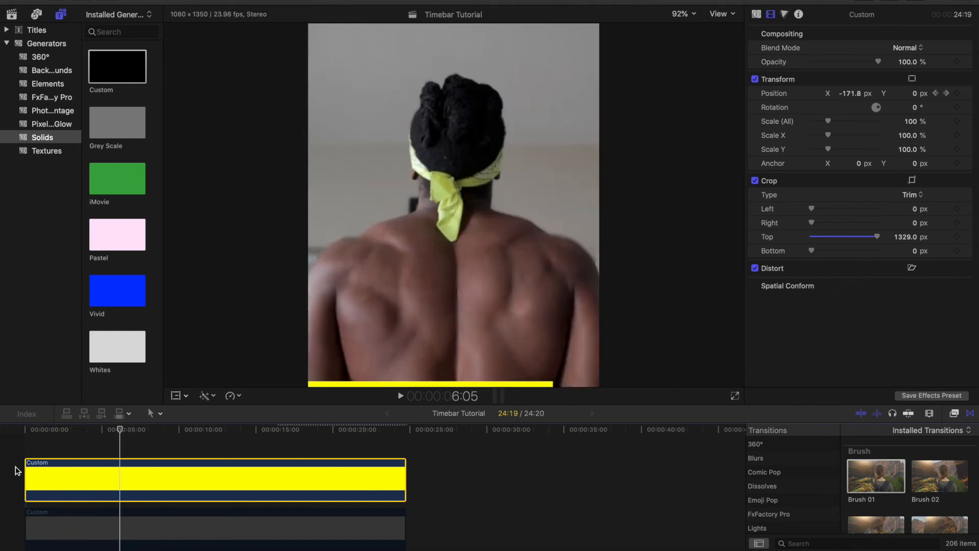